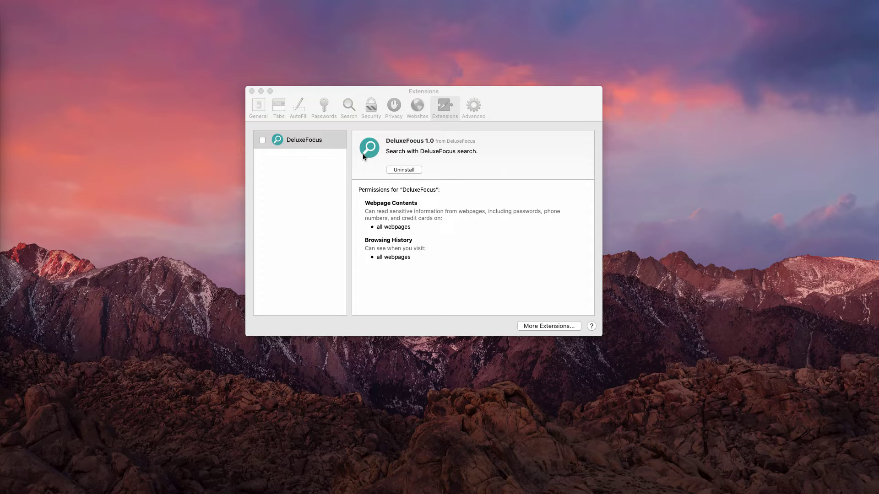
Select DeluxeFocus in Safari's Extensions list and choose Uninstall, bringing up the app-removal notice
left_click(441, 88)
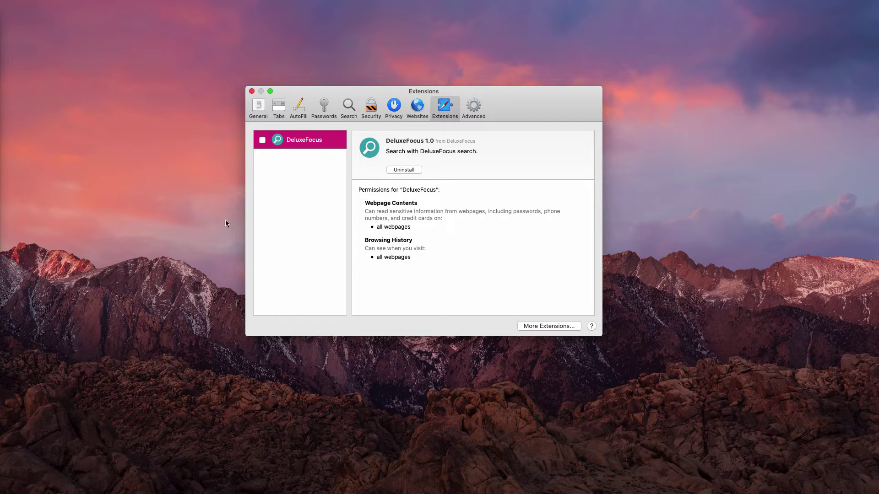
left_click(442, 111)
left_click(405, 170)
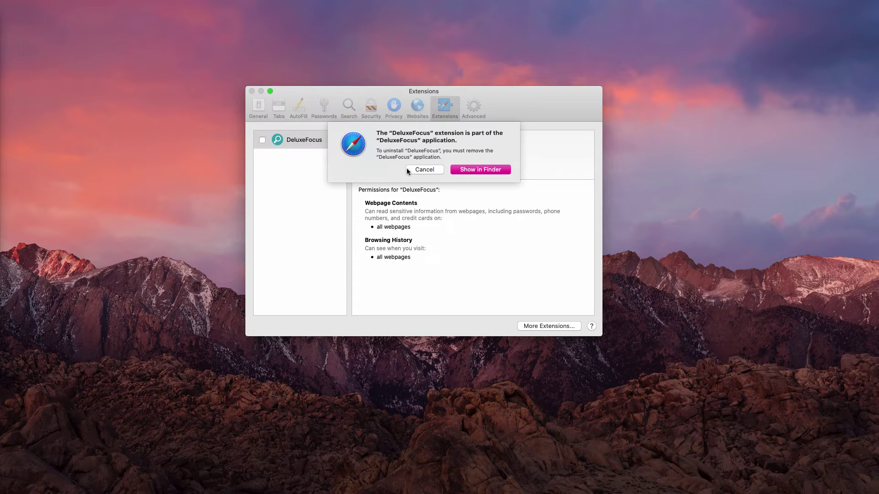
Reveal DeluxeFocus in Finder and force quit the unresponsive DeluxeFocus app
left_click(475, 172)
left_click(476, 170)
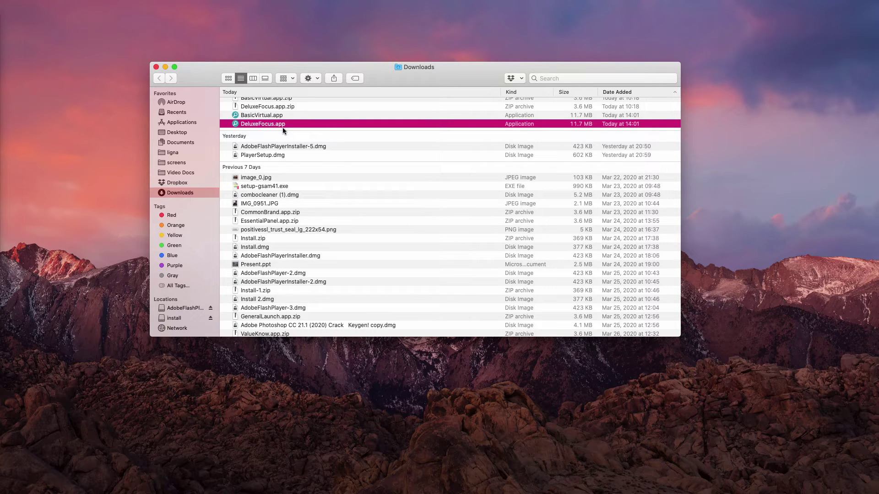
key("super+alt+Escape")
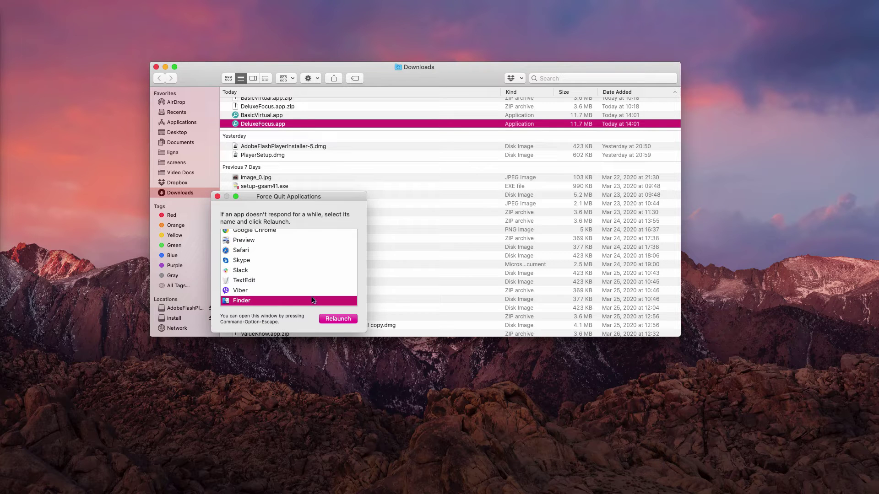
scroll(296, 268, "up", 2)
scroll(295, 268, "down", 2)
scroll(296, 270, "up", 2)
scroll(296, 269, "up", 2)
left_click(256, 244)
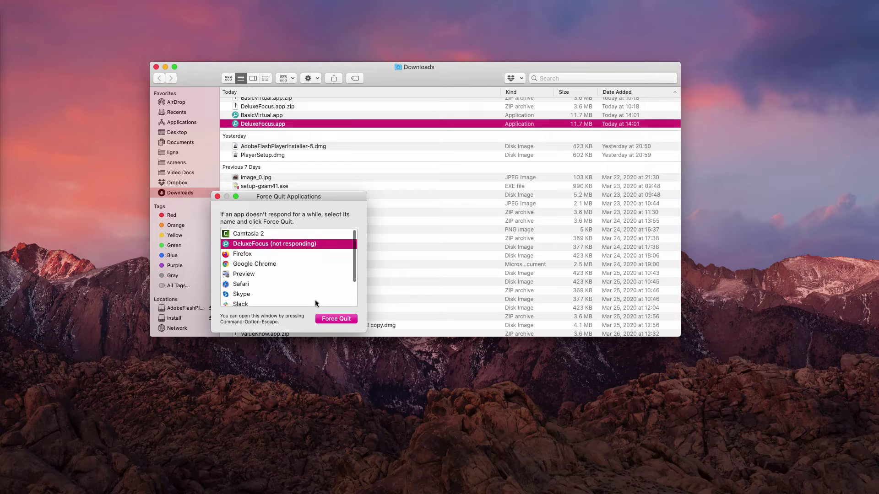
left_click(333, 318)
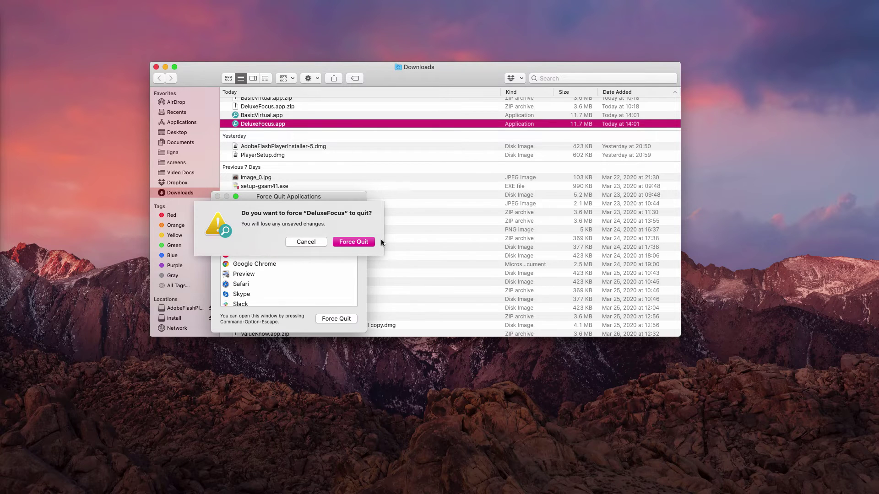
left_click(359, 242)
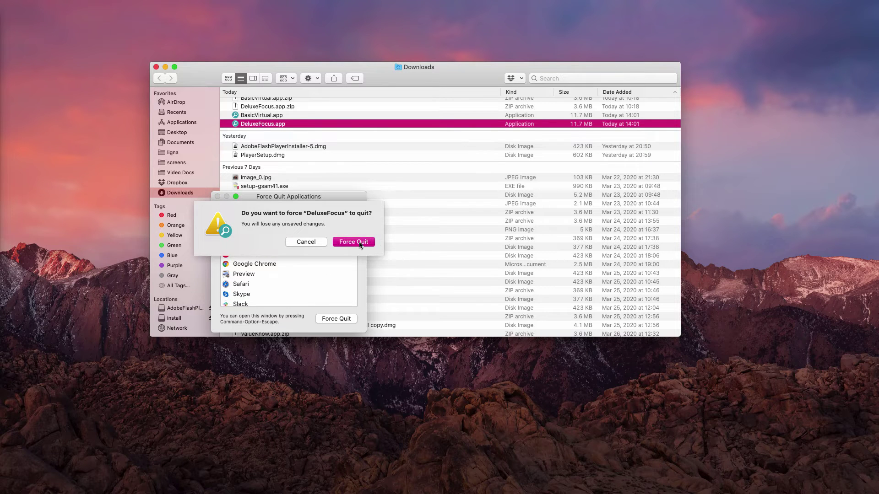
left_click(217, 197)
Move DeluxeFocus.app from Downloads to the Trash and close the Downloads window
right_click(277, 125)
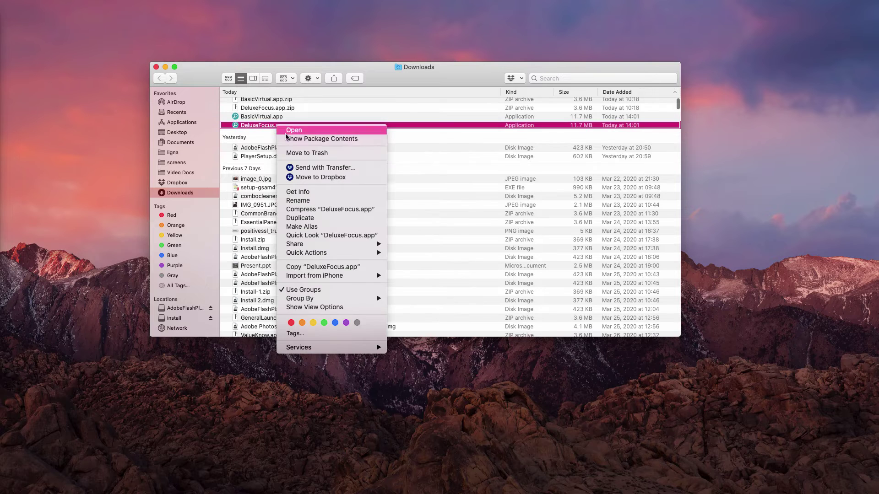
left_click(304, 154)
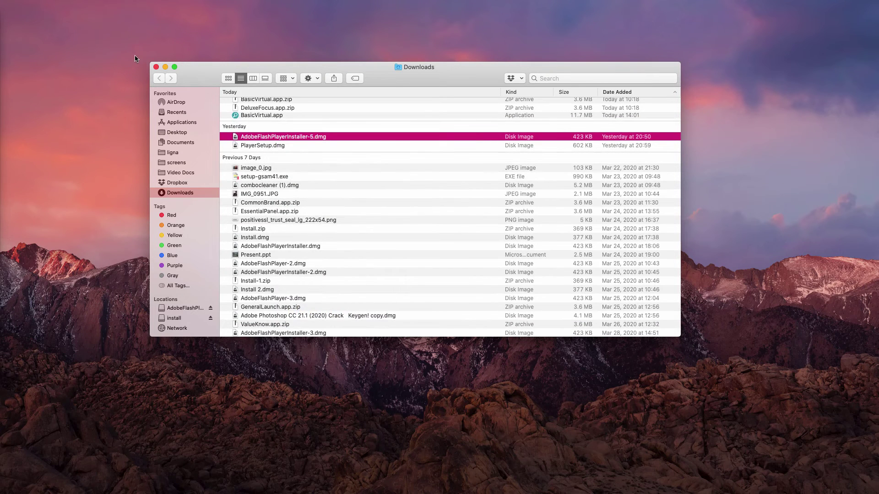
left_click(156, 67)
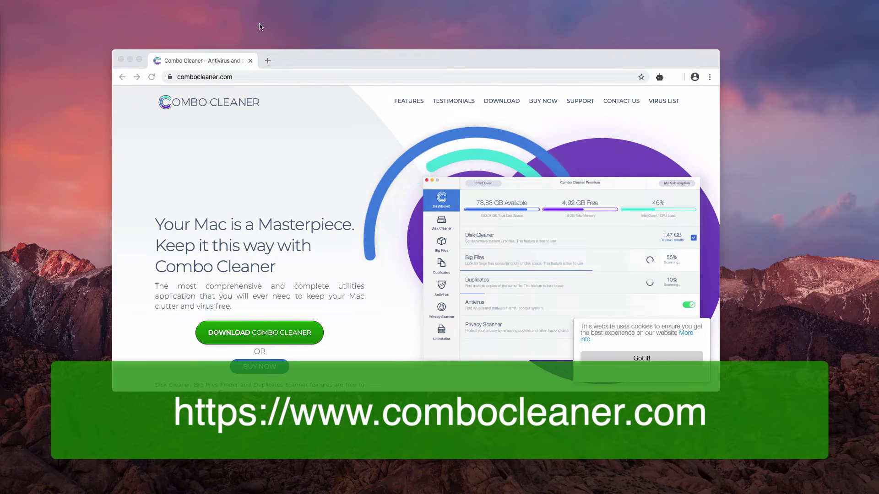
Highlight combocleaner.com in Chrome's address bar, then launch Combo Cleaner from the Dock
left_click(241, 78)
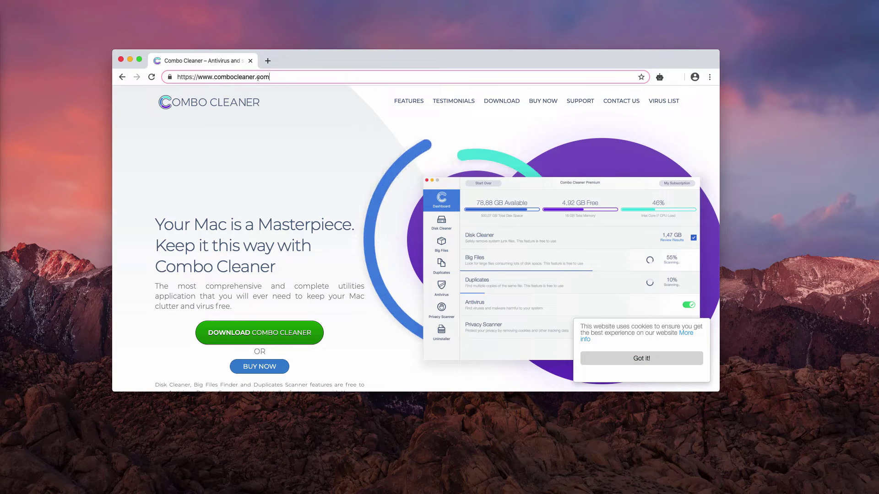
left_click(214, 77)
left_click_drag(214, 77, 270, 77)
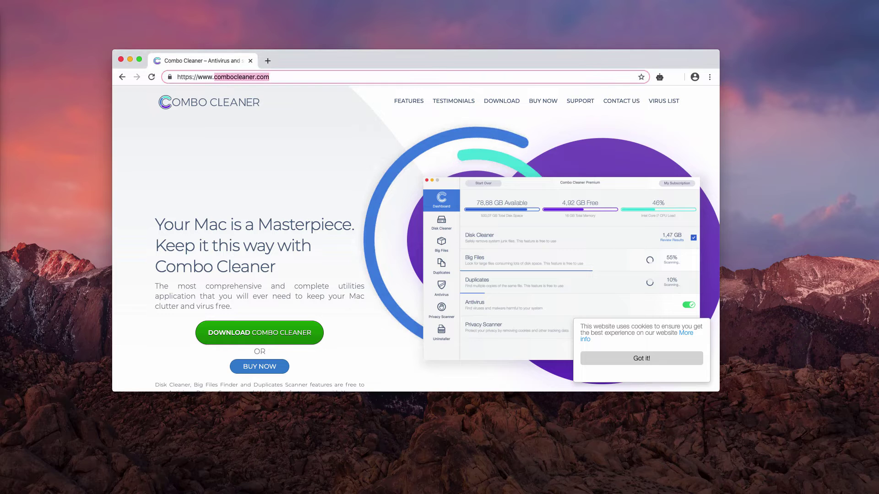
left_click(51, 51)
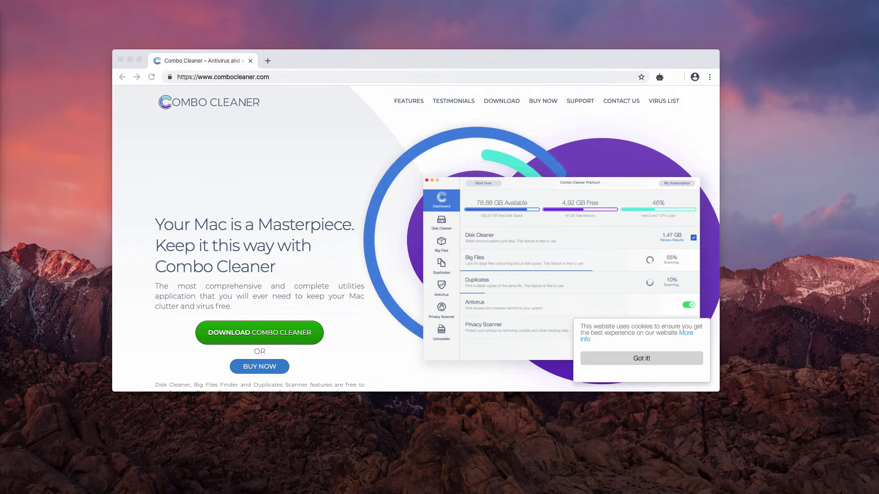
Reposition the Combo Cleaner window and start a Combo Scan with all features enabled
left_click_drag(571, 64, 535, 75)
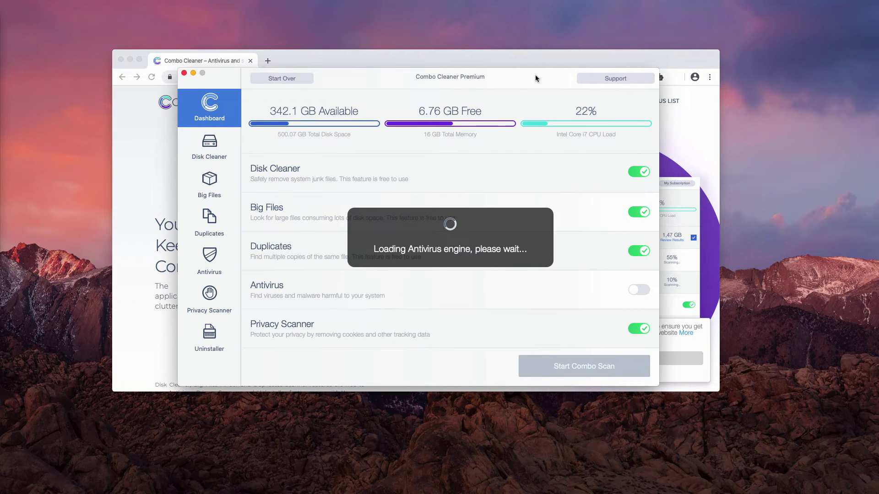
left_click_drag(535, 79, 530, 81)
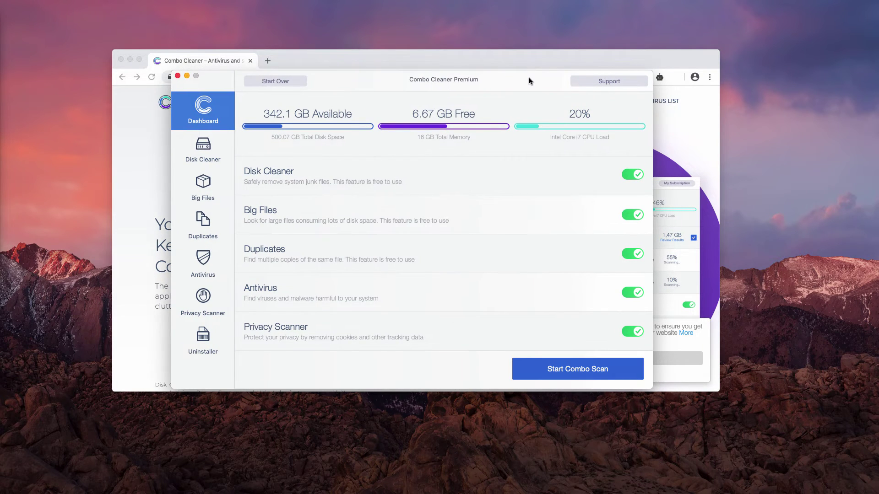
left_click(560, 373)
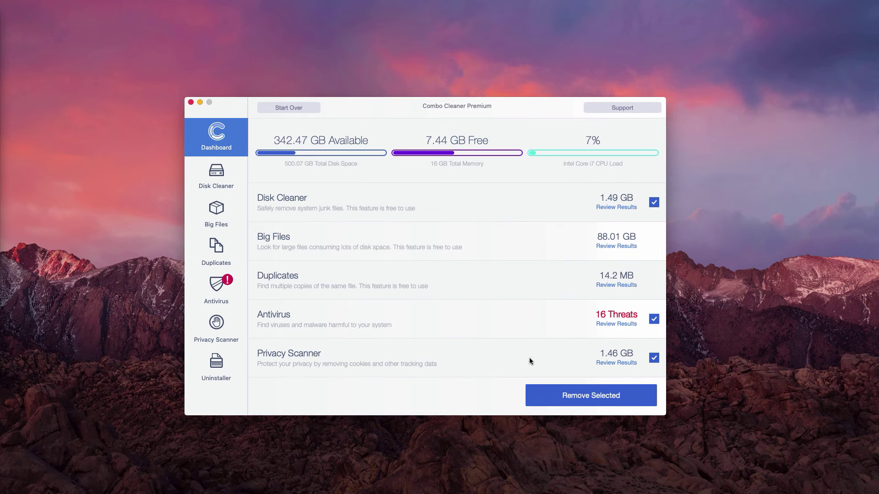
Open Review Results under 16 Threats to list the detected adware items
left_click(614, 325)
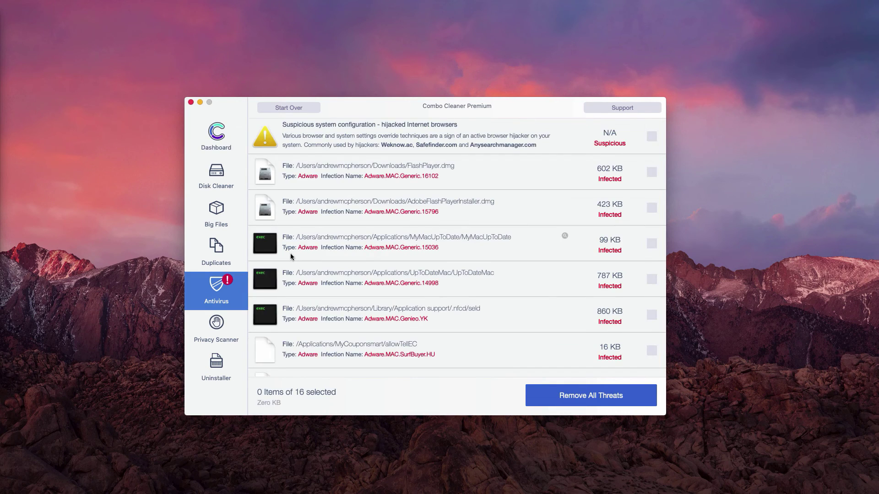